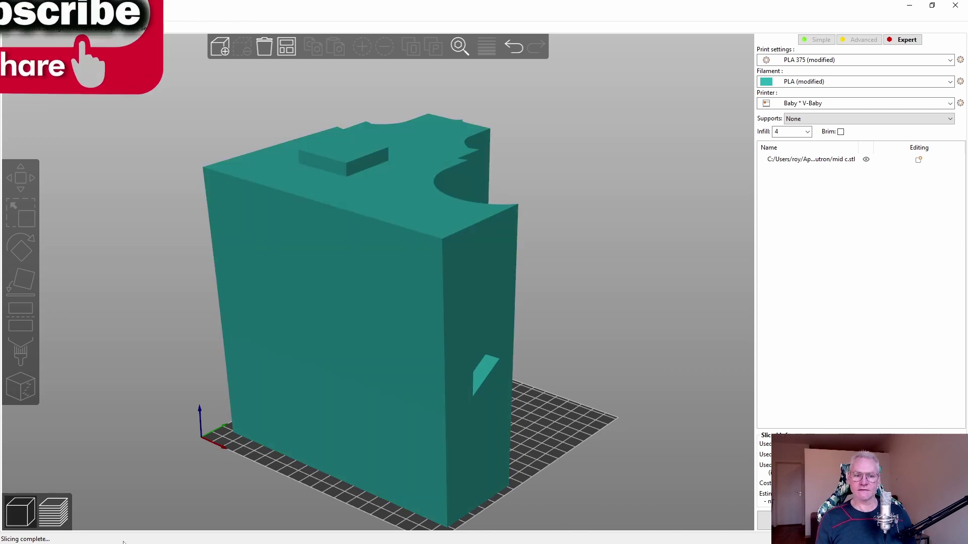
# Step: Show the sliced preview up to layer 529 and hide the internal infill in the feature-type display
pyautogui.click(54, 510)
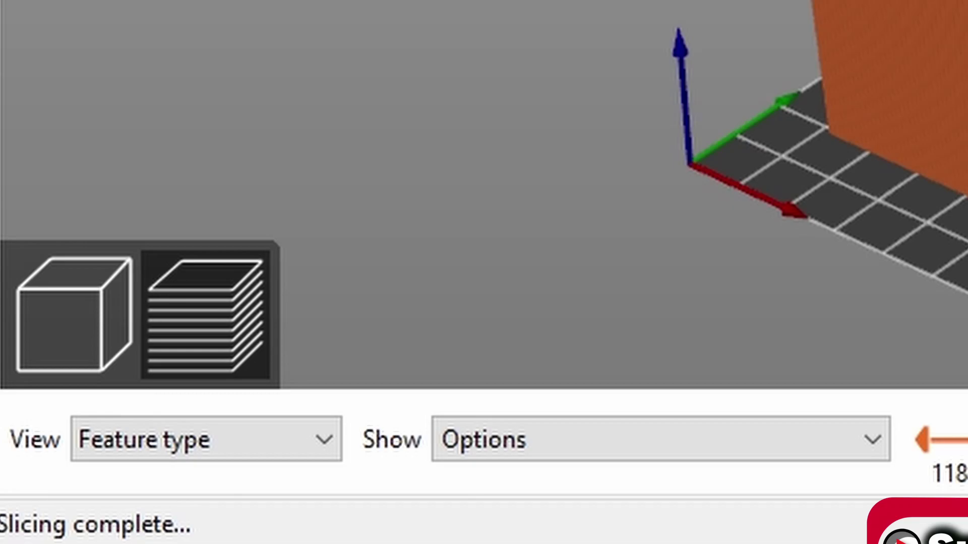
pyautogui.moveTo(727, 41); pyautogui.dragTo(726, 43)
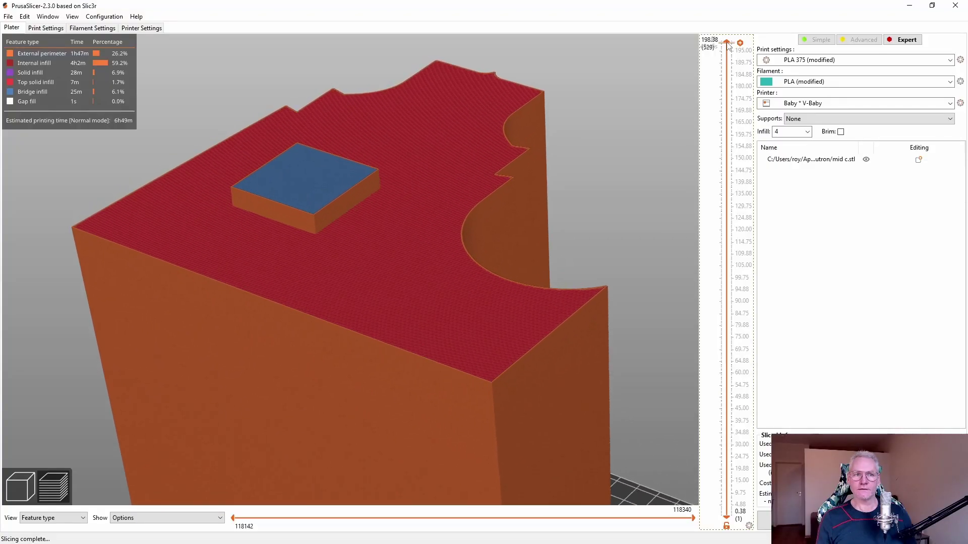
pyautogui.click(25, 62)
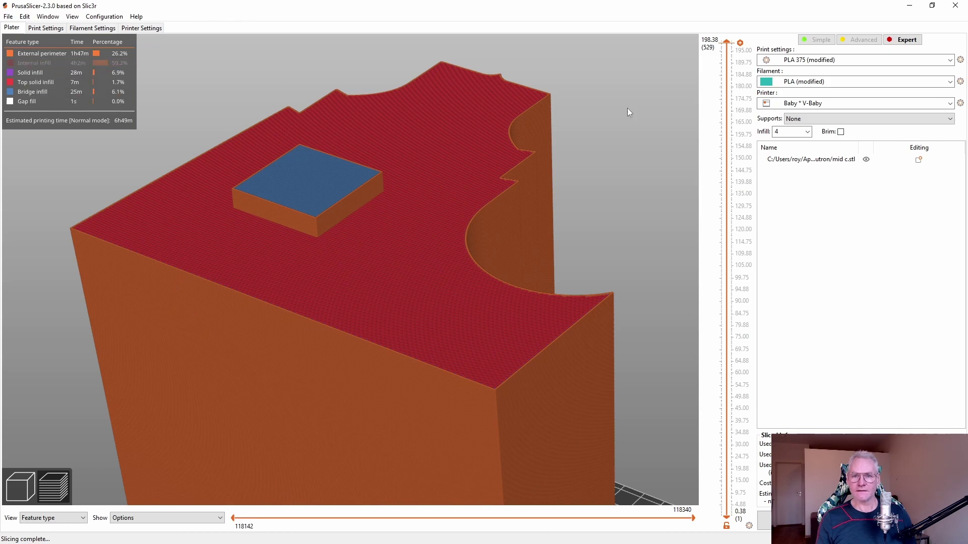
pyautogui.click(42, 92)
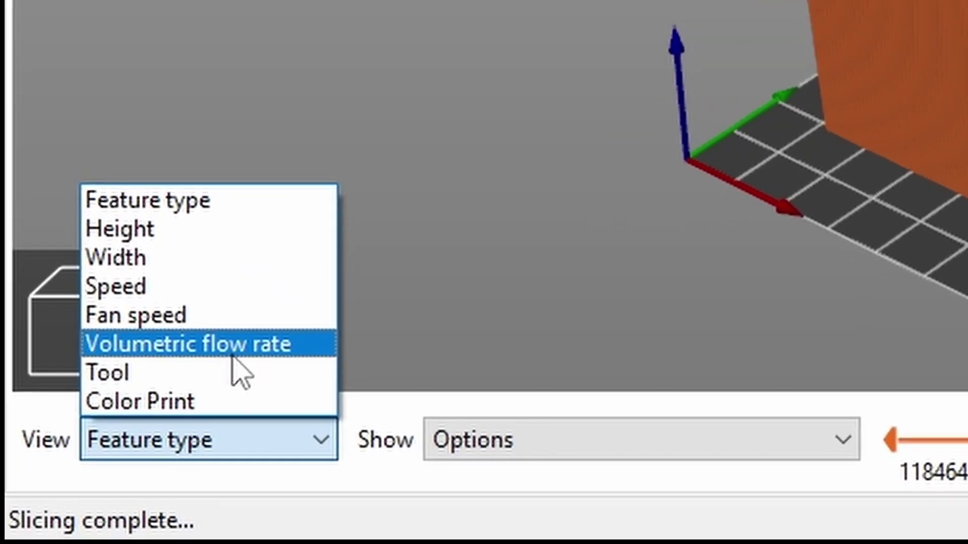
# Step: Color the sliced preview by volumetric flow rate and lower the topmost visible layer to 186.00 mm
pyautogui.click(130, 441)
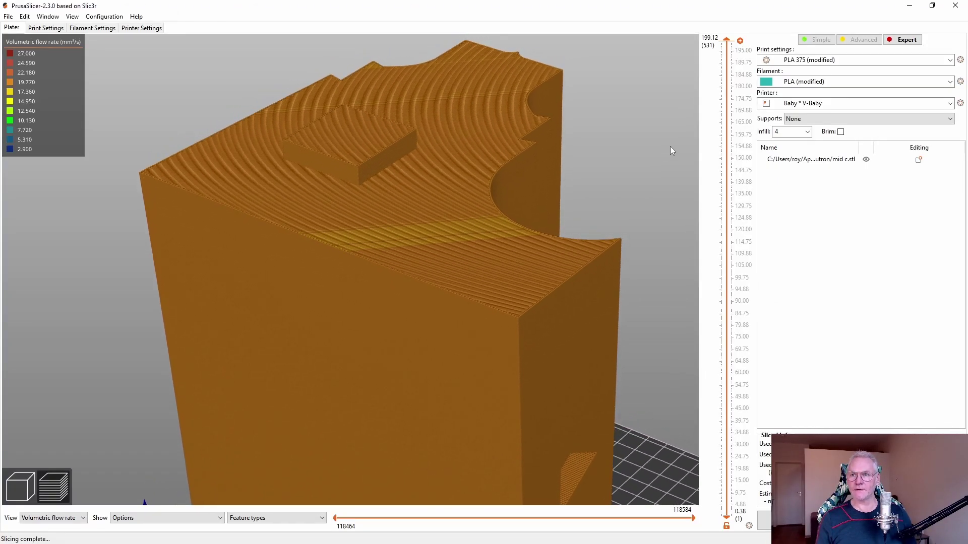
pyautogui.scroll(-3, 645, 138)
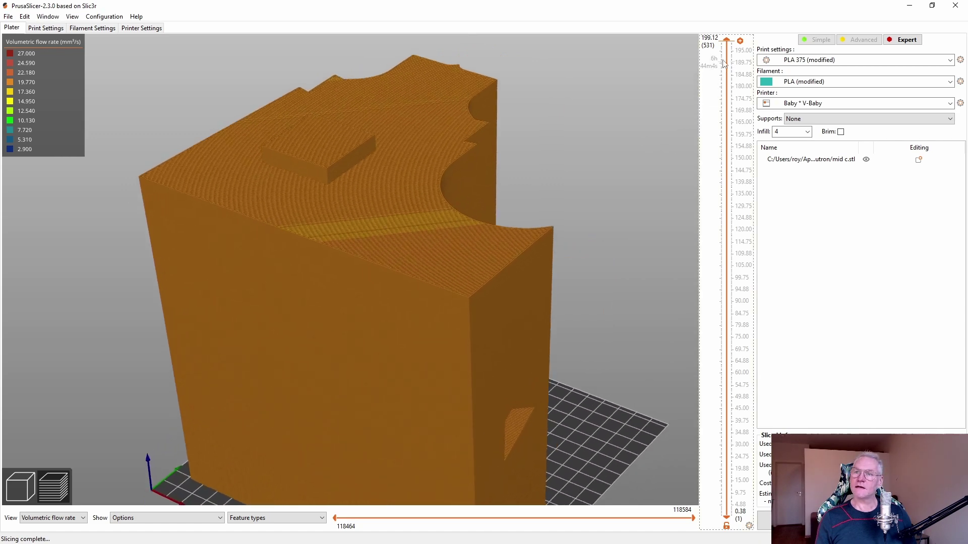
pyautogui.moveTo(727, 39); pyautogui.dragTo(726, 71)
# Step: Examine the individual extrusion moves along the notched edge of the model on the 185.62 mm layer
pyautogui.moveTo(423, 204); pyautogui.dragTo(523, 240)
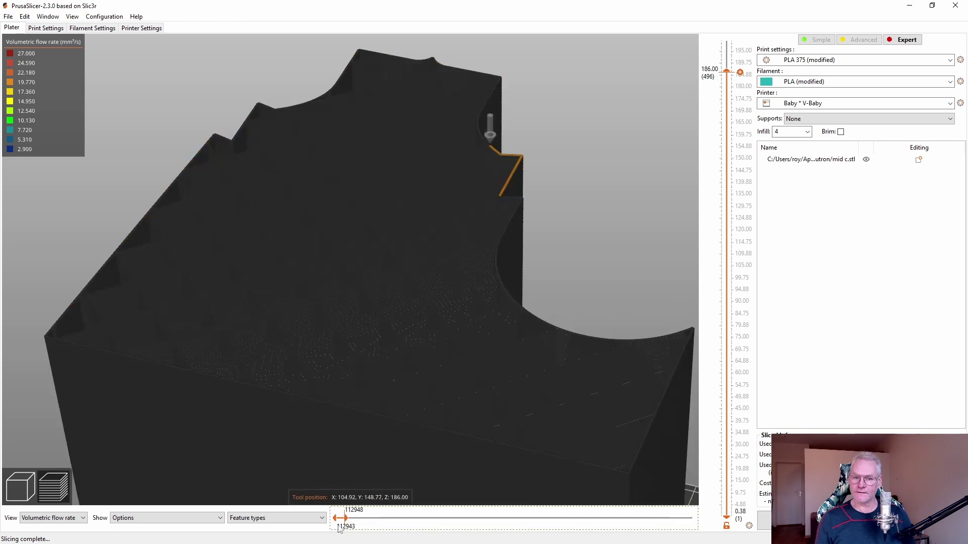
pyautogui.moveTo(346, 518)
pyautogui.mouseDown()
pyautogui.moveTo(323, 523)
pyautogui.moveTo(541, 541)
pyautogui.mouseUp()
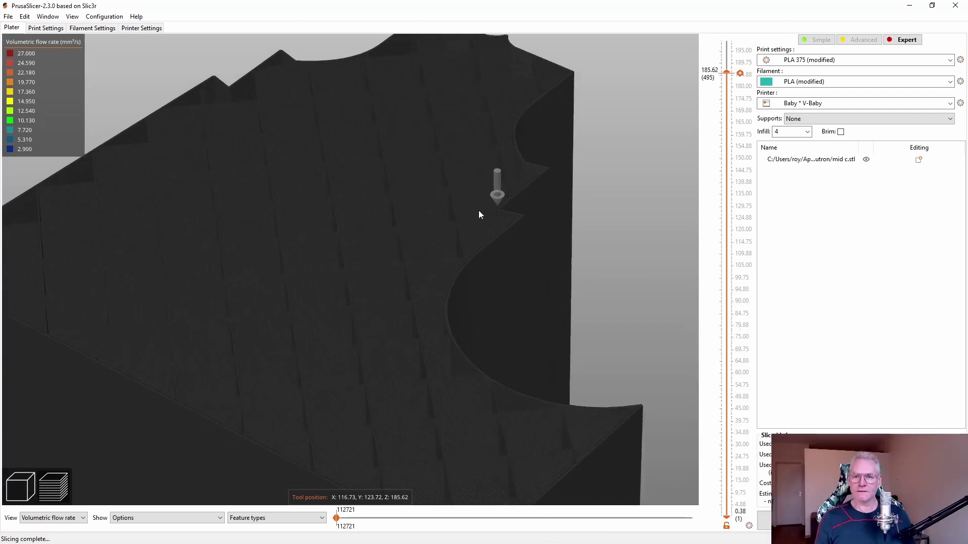
pyautogui.scroll(1, 479, 210)
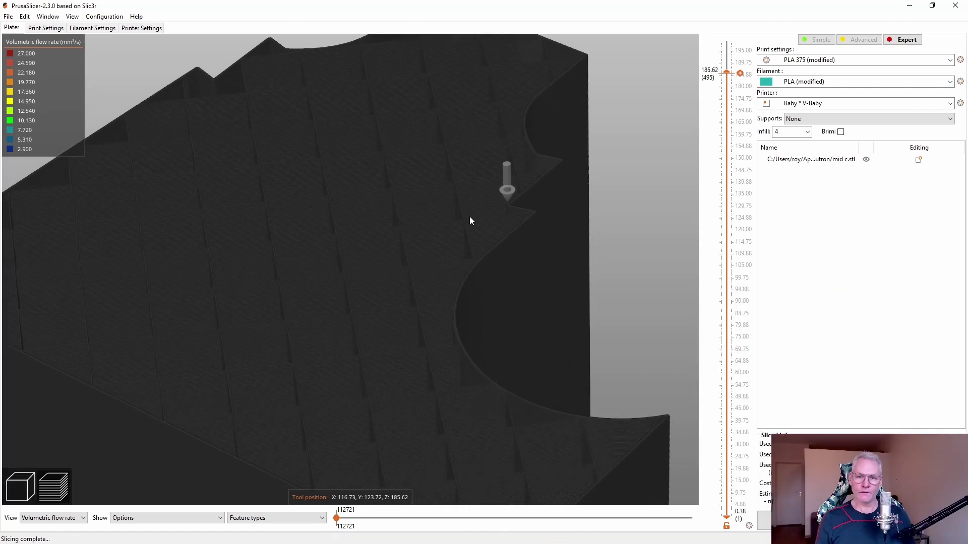
pyautogui.scroll(1, 490, 221)
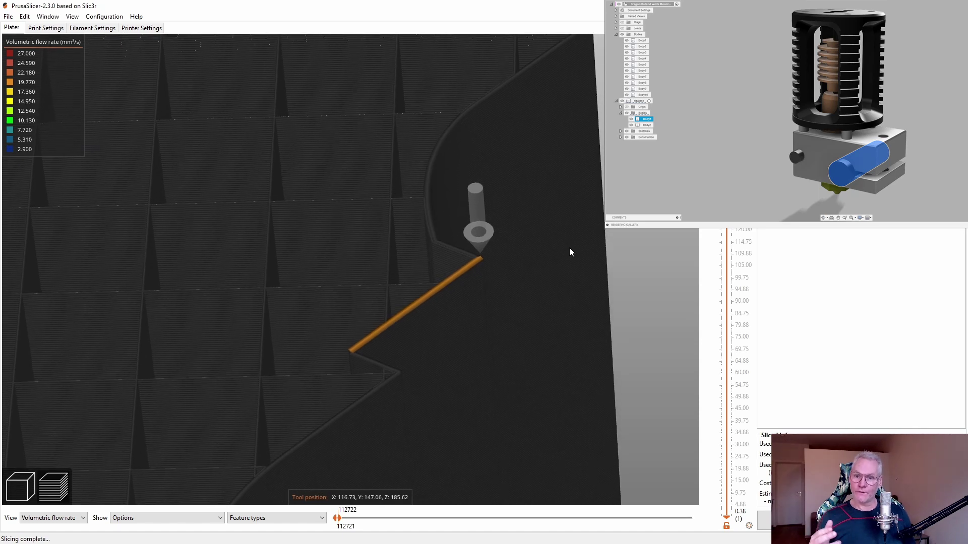
pyautogui.scroll(-5, 569, 248)
pyautogui.scroll(-4, 570, 251)
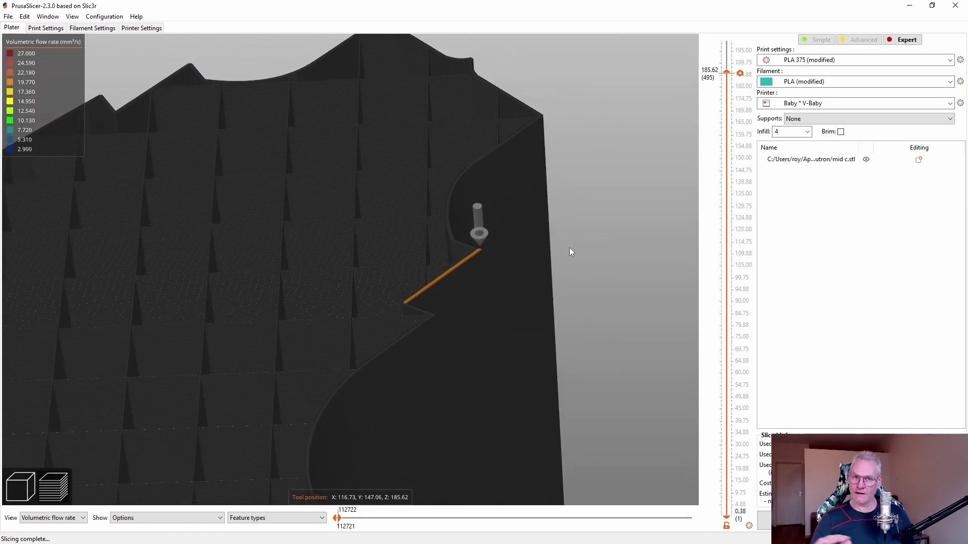
pyautogui.scroll(2, 570, 252)
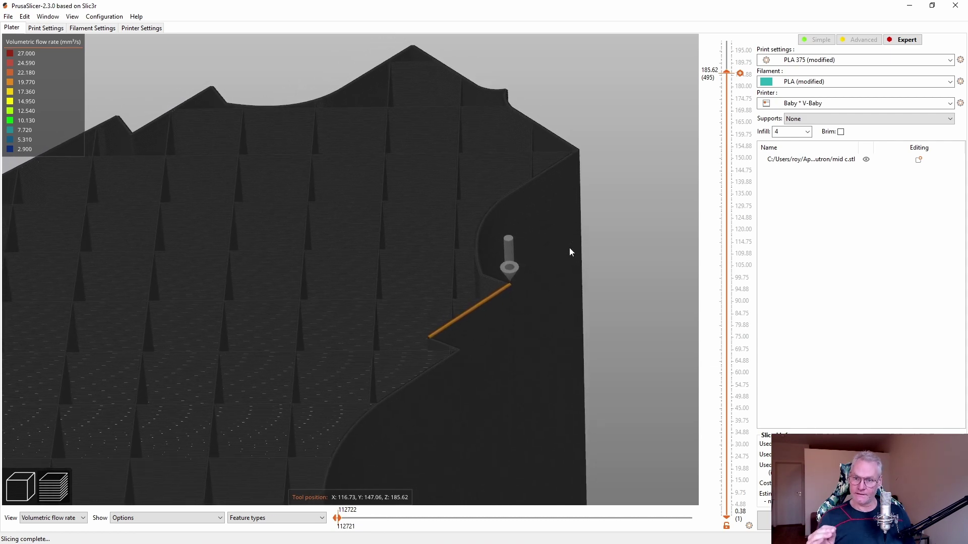
pyautogui.moveTo(569, 252); pyautogui.dragTo(579, 239)
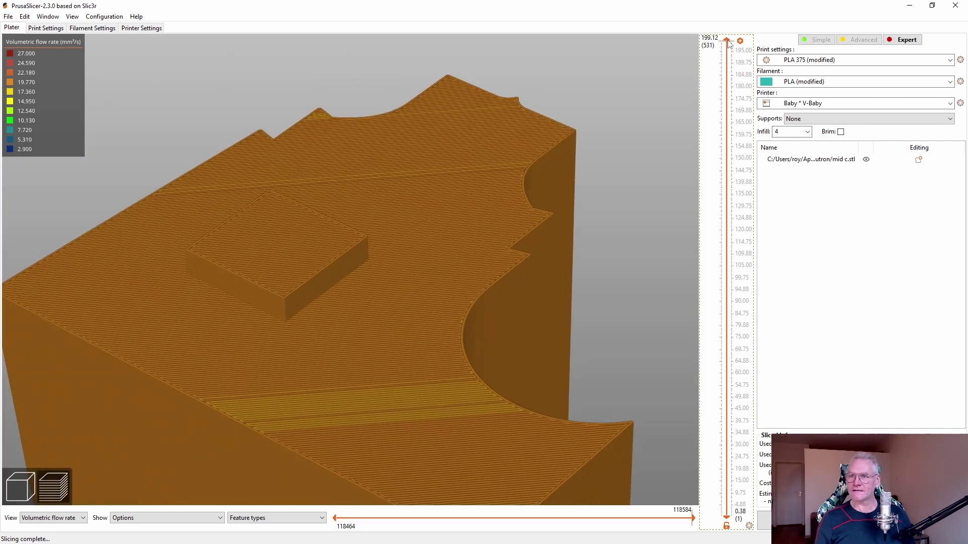
# Step: Inspect the infill's volumetric flow rate on the 185.25 mm layer and check the infill print settings
pyautogui.moveTo(686, 186); pyautogui.dragTo(627, 301)
pyautogui.moveTo(626, 296); pyautogui.dragTo(640, 253, button='middle')
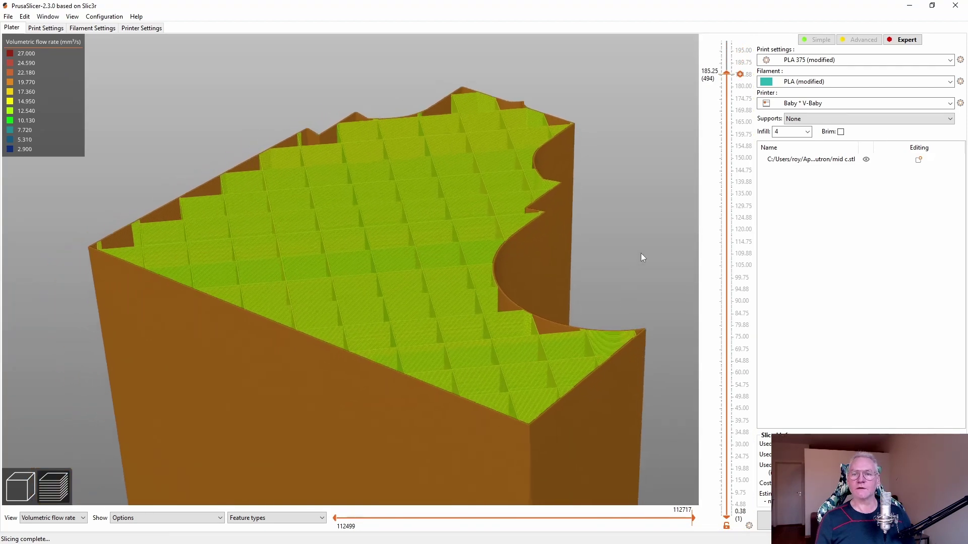
pyautogui.scroll(2, 640, 253)
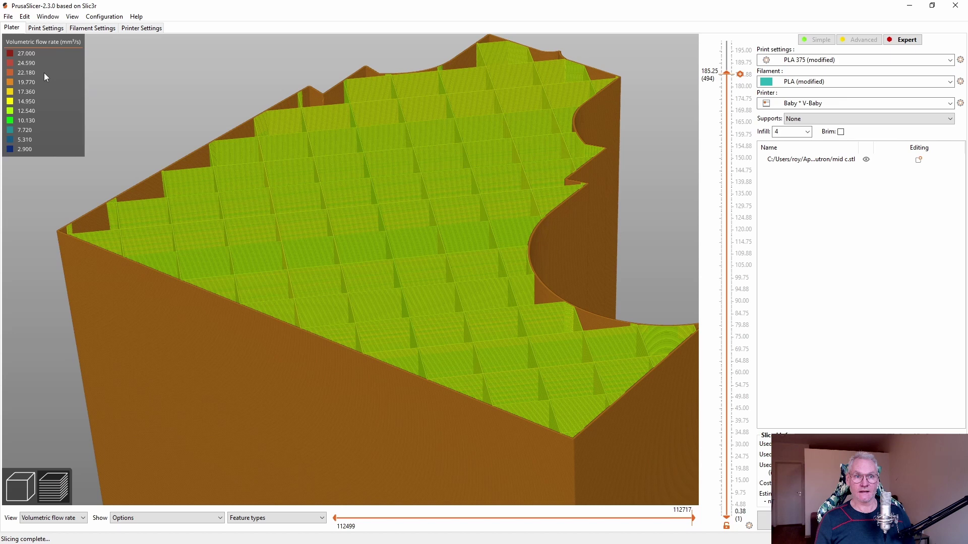
pyautogui.click(45, 28)
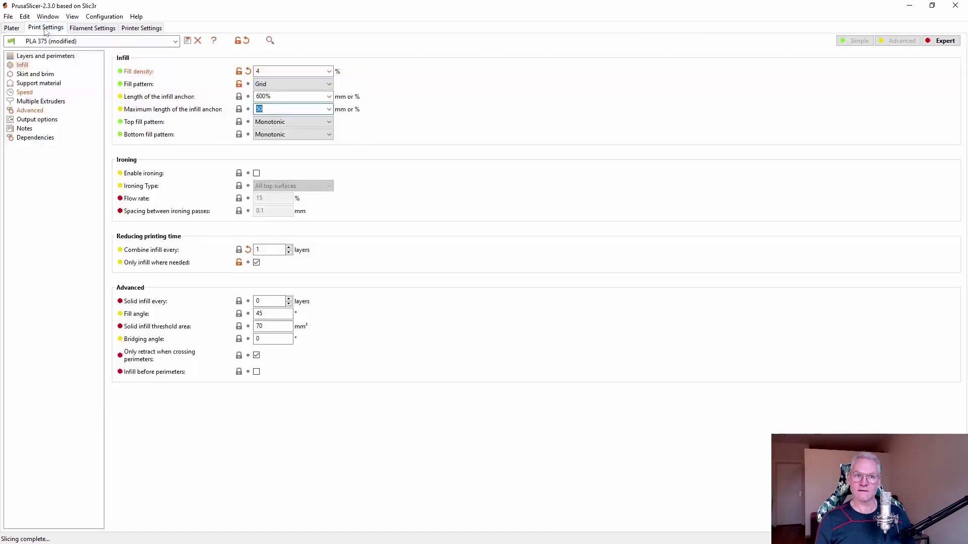
pyautogui.click(12, 28)
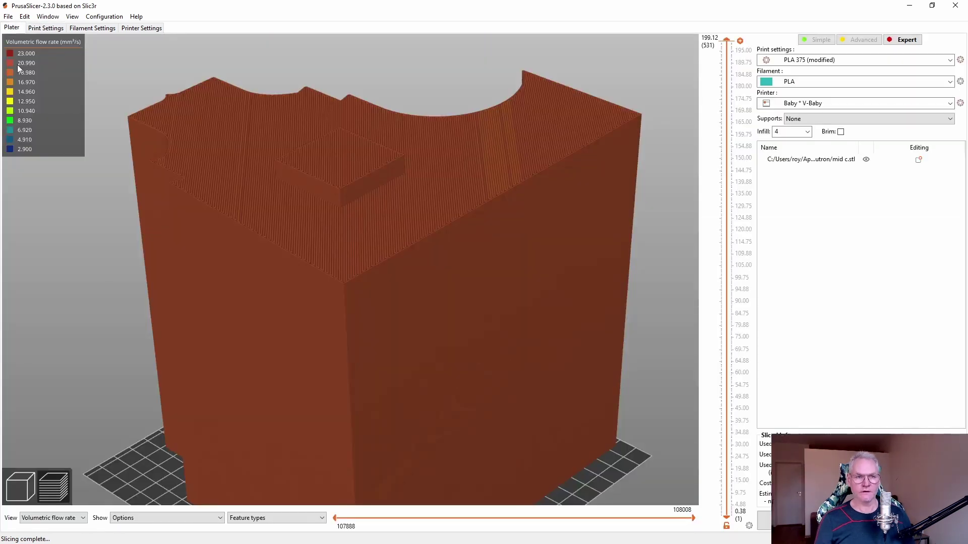
# Step: Set the PLA filament's maximum volumetric speed to 20 mm³/s and inspect the infill flow rate in the resliced layers
pyautogui.click(46, 29)
pyautogui.click(87, 29)
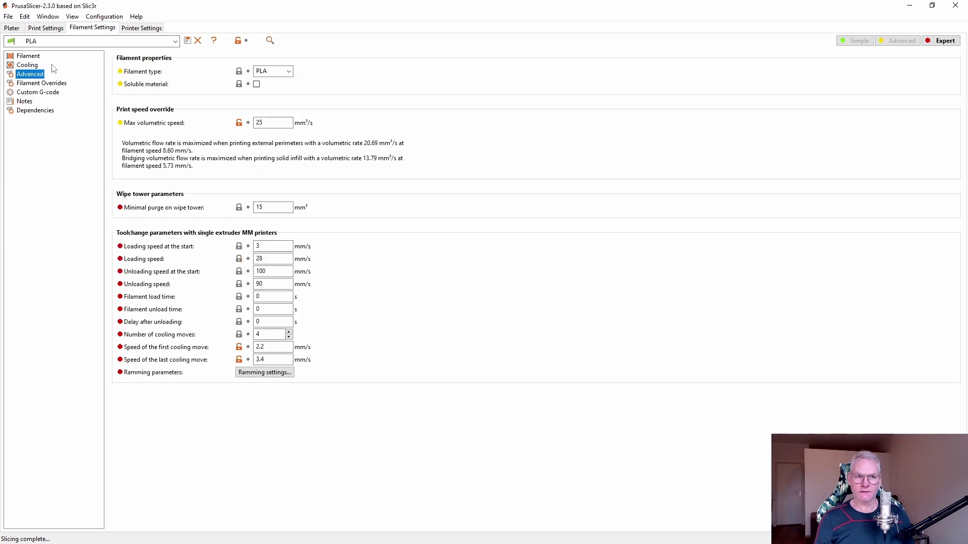
pyautogui.click(274, 126)
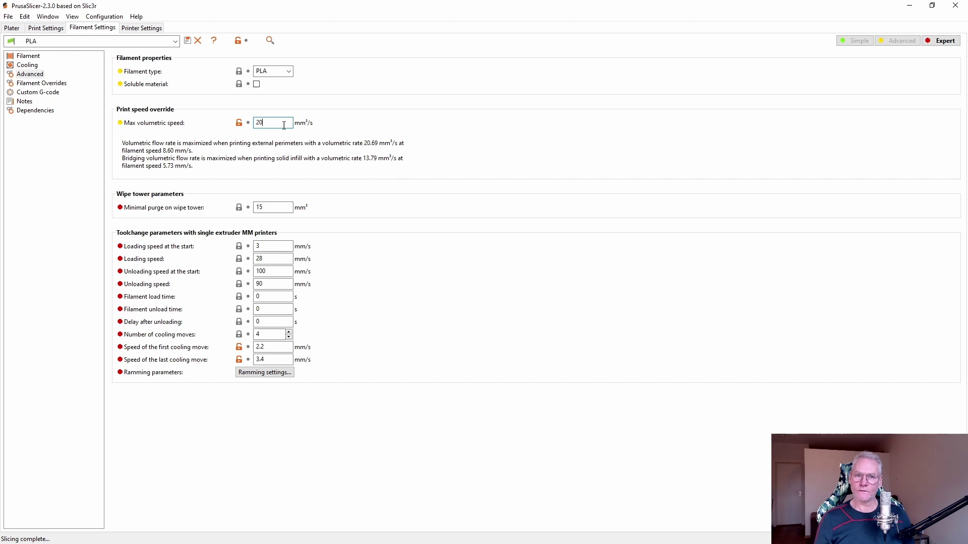
pyautogui.press('Return')
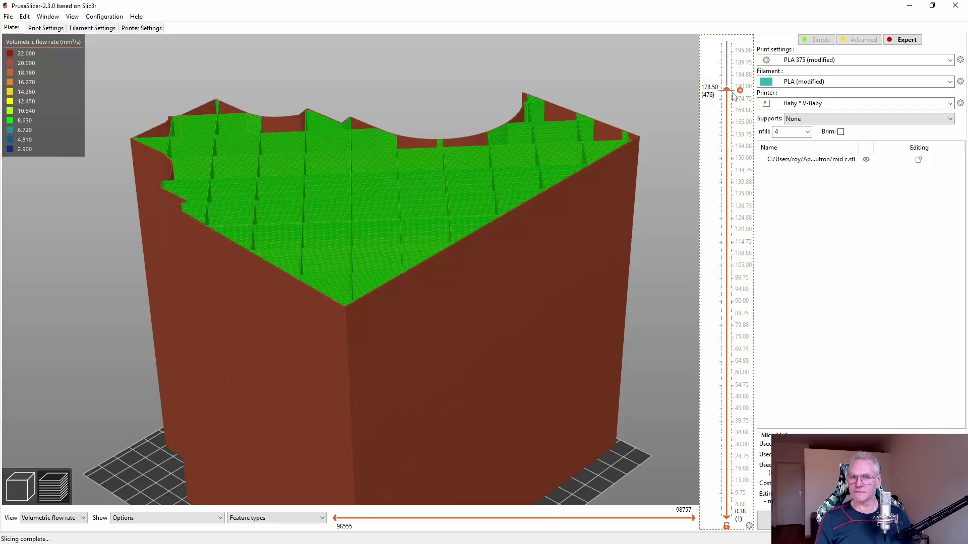
pyautogui.moveTo(738, 93); pyautogui.dragTo(738, 139)
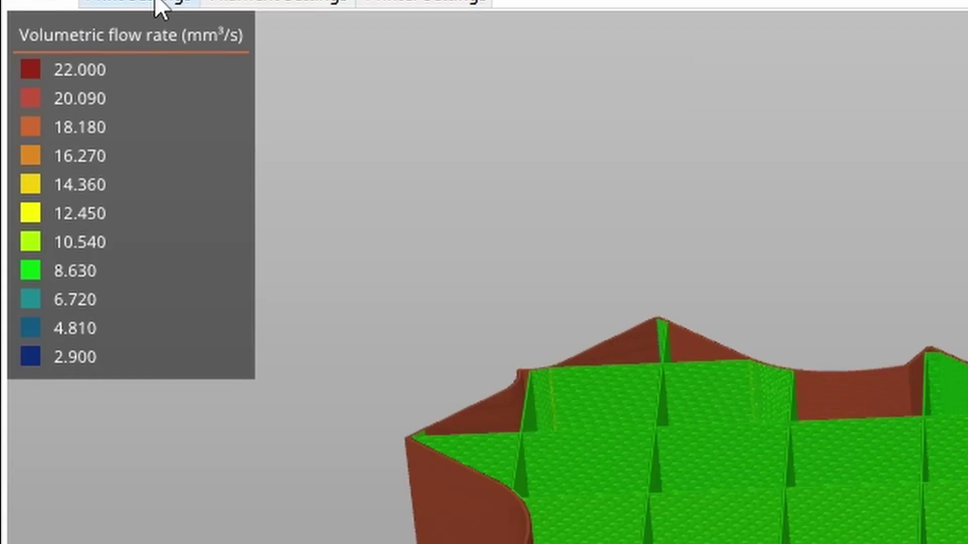
# Step: Set the infill print speed to 120 mm/s in the PLA 375 print profile
pyautogui.click(160, 7)
pyautogui.click(519, 212)
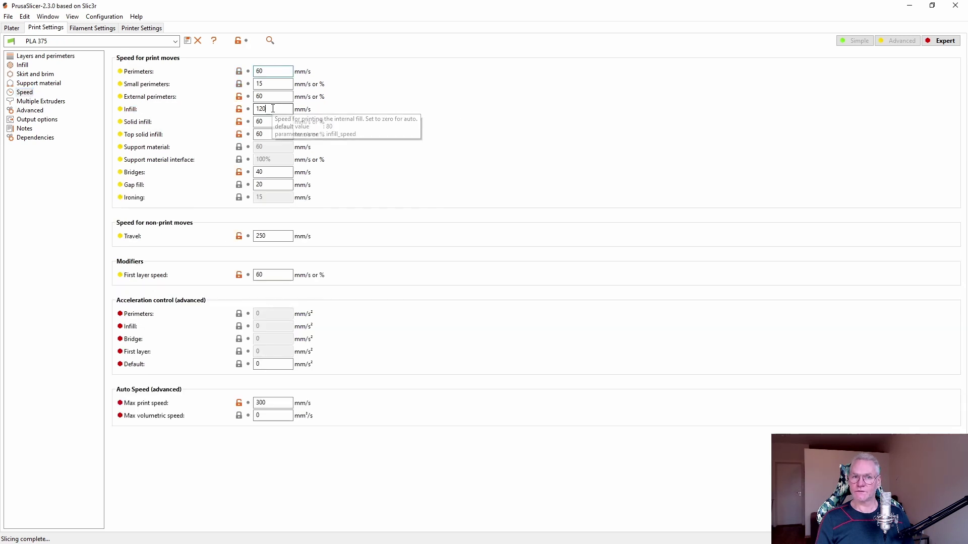
pyautogui.click(268, 73)
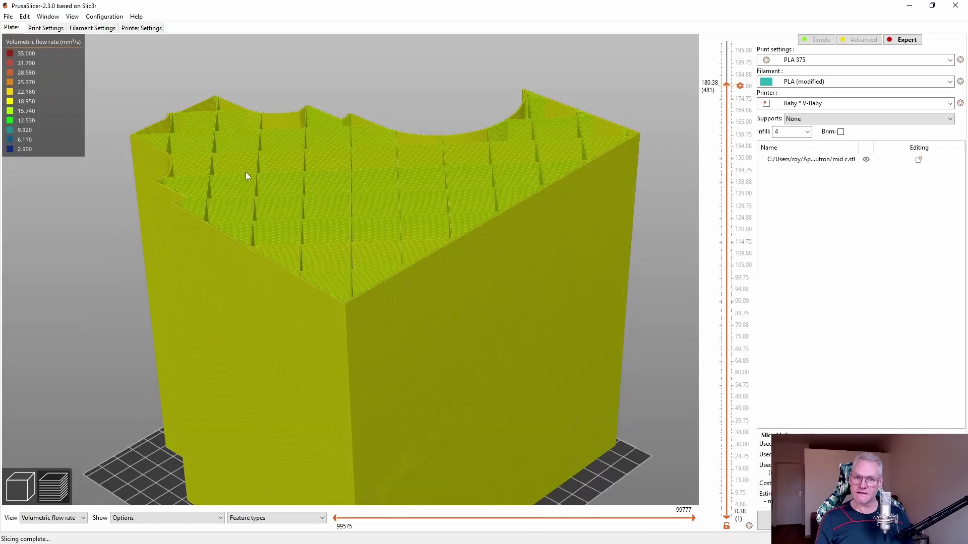
# Step: Compare the perimeter and infill flow rates in the resliced model down to the 162.75 mm layer
pyautogui.scroll(3, 247, 172)
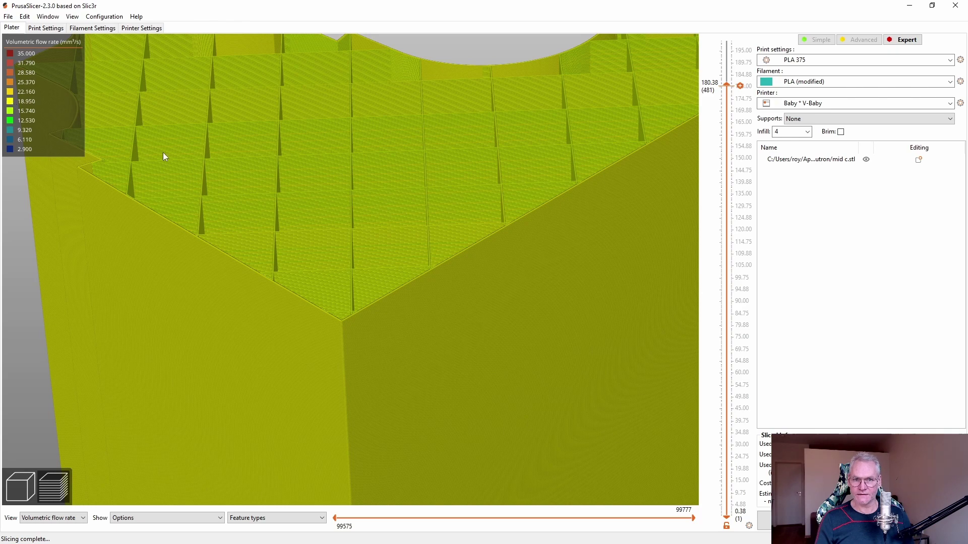
pyautogui.scroll(3, 448, 262)
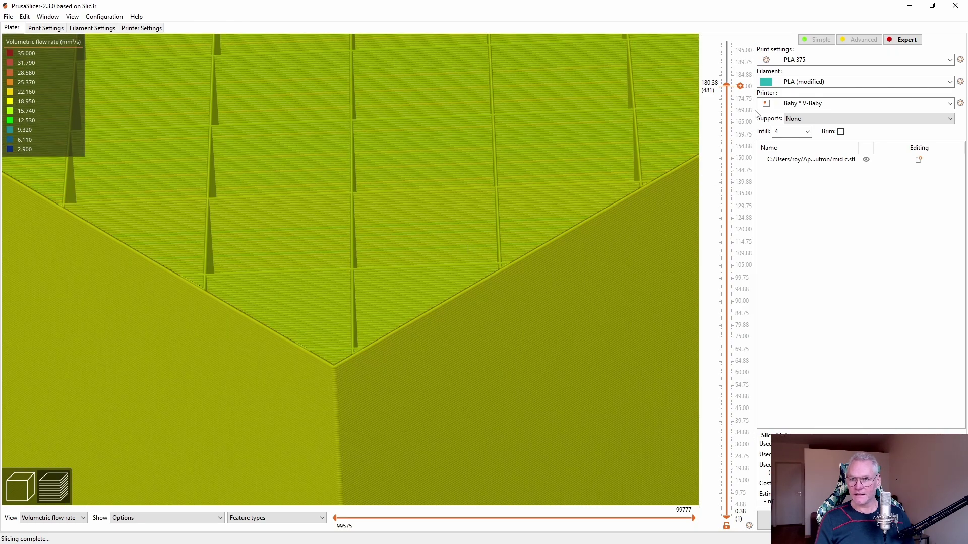
pyautogui.moveTo(739, 86); pyautogui.dragTo(743, 153)
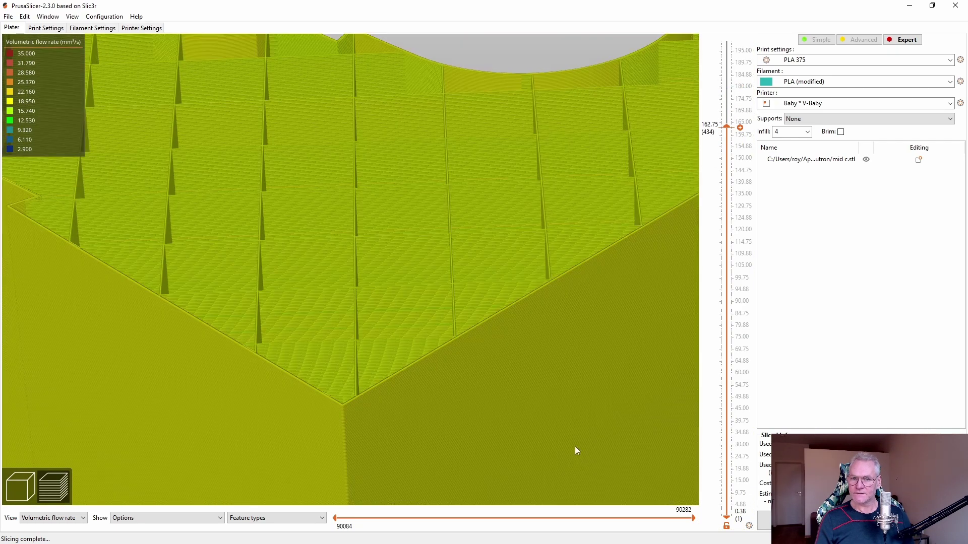
pyautogui.scroll(-5, 554, 451)
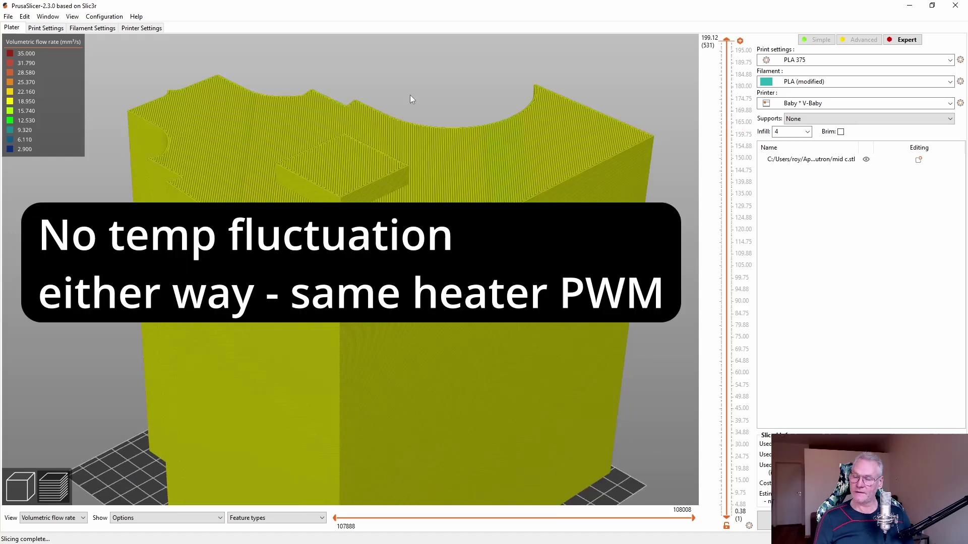